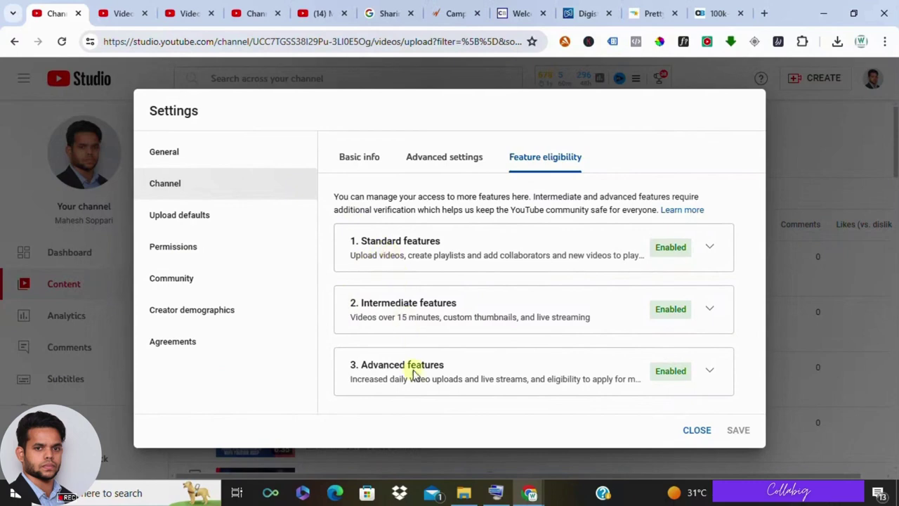
- Expand the Standard features details in the feature eligibility dialog
click(710, 248)
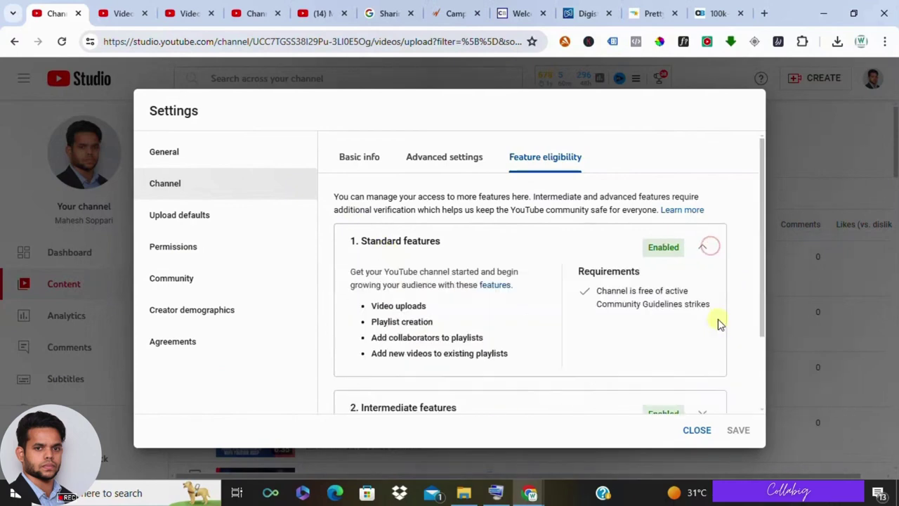
scroll(674, 302, down, 2)
click(696, 314)
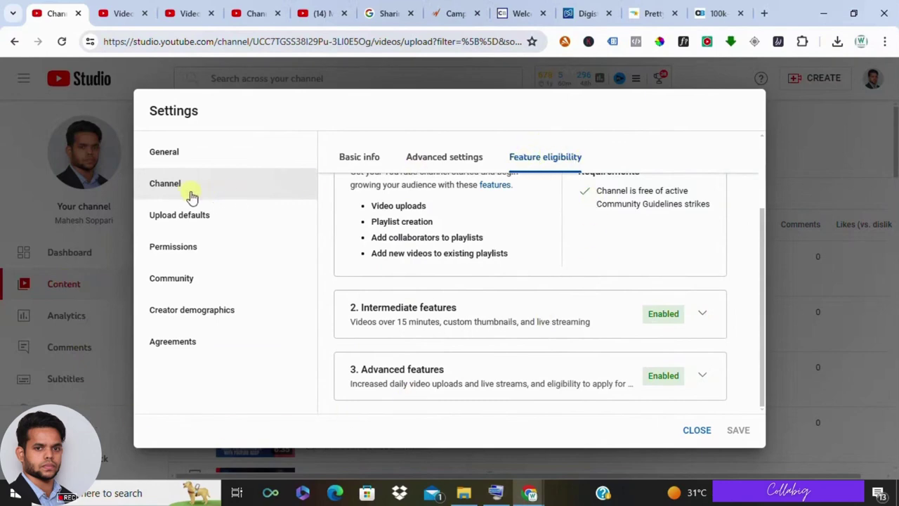
- Expand Intermediate and Advanced features to review their phone-verification requirements
click(708, 317)
click(707, 380)
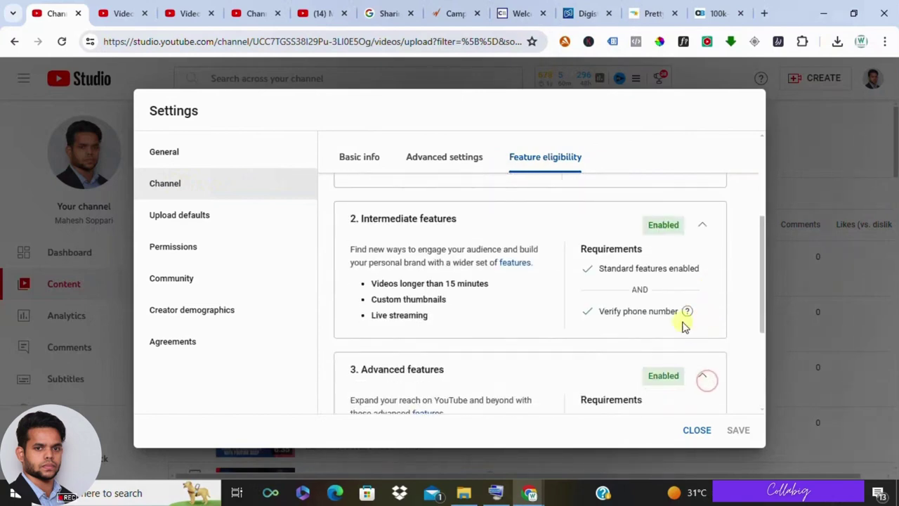
scroll(650, 357, down, 3)
scroll(643, 349, up, 3)
scroll(638, 350, up, 3)
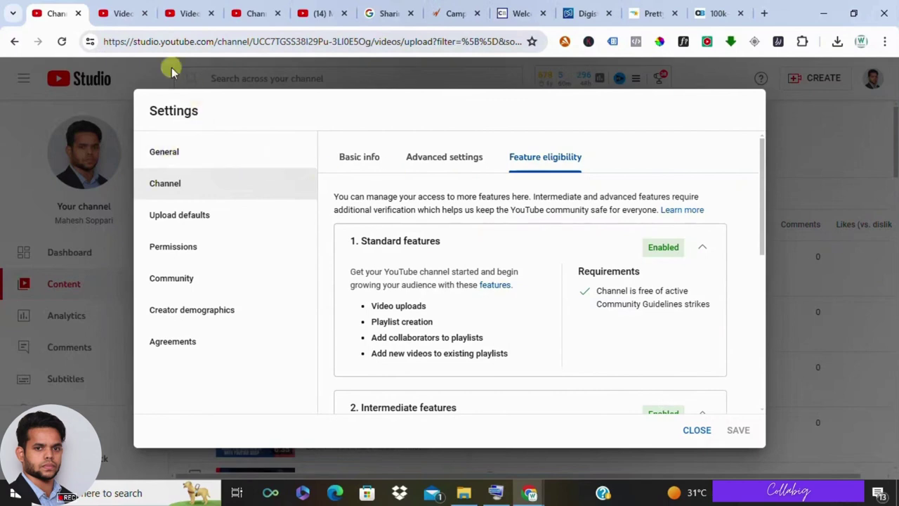
click(115, 11)
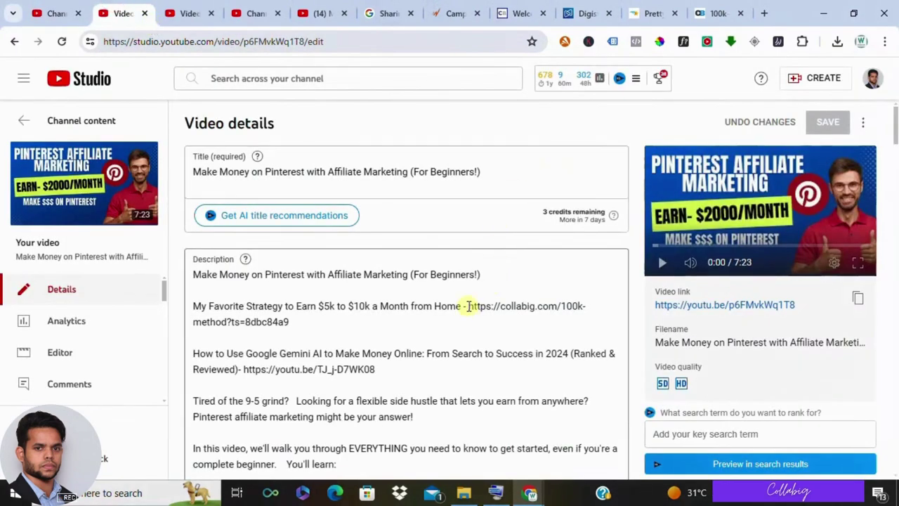
- Highlight the collabig landing-page URL in the Pinterest video's description
drag(468, 305, 483, 319)
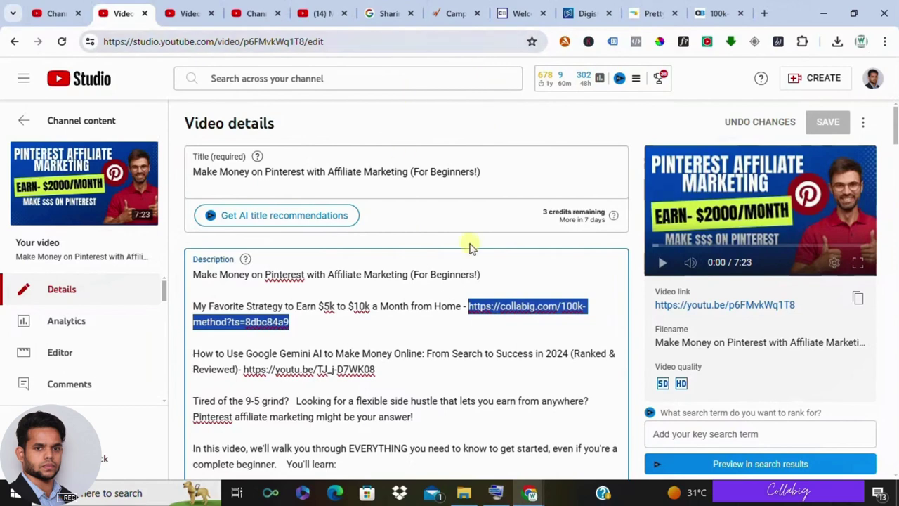
click(443, 7)
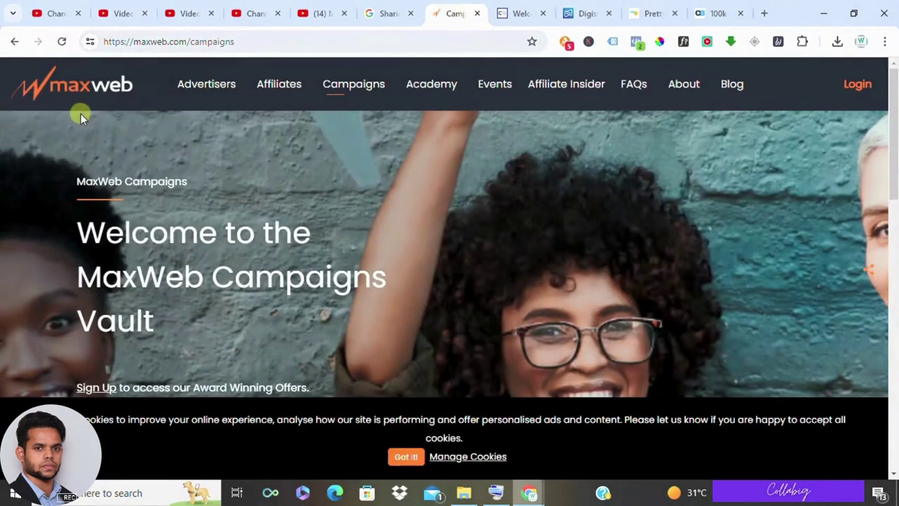
- Cycle through the MaxWeb, ClickBank and Digistore24 affiliate tabs, ending on Pretty Links
click(516, 6)
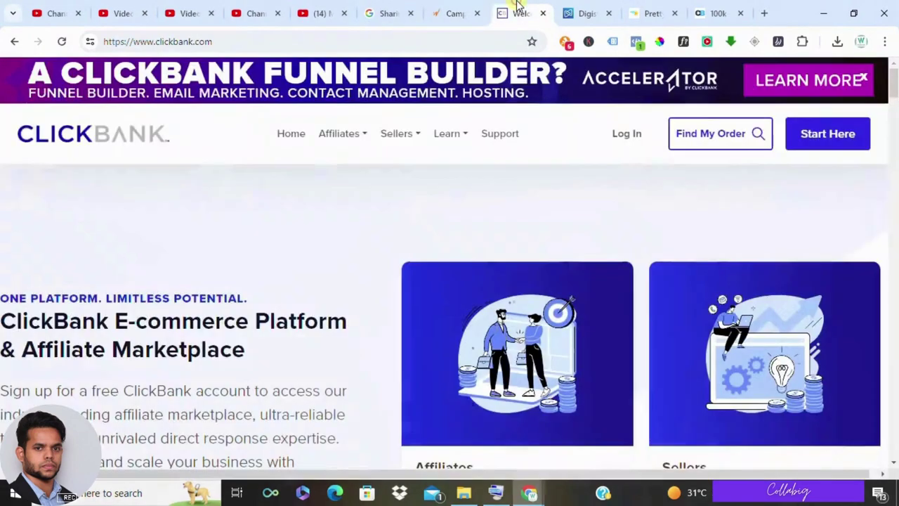
click(582, 7)
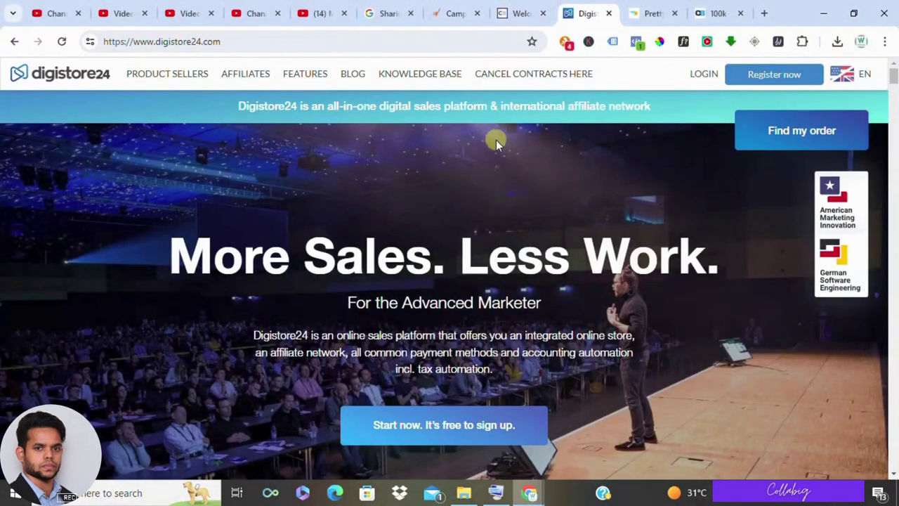
click(455, 14)
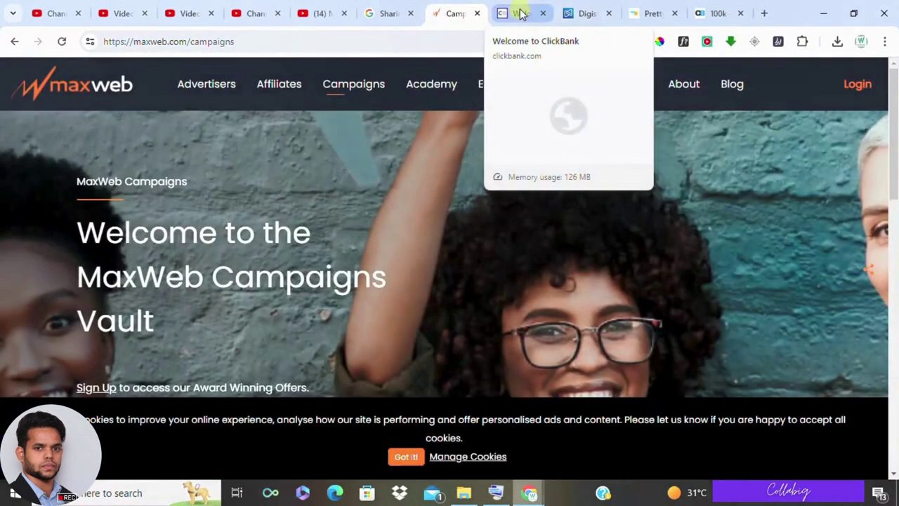
click(522, 14)
click(581, 11)
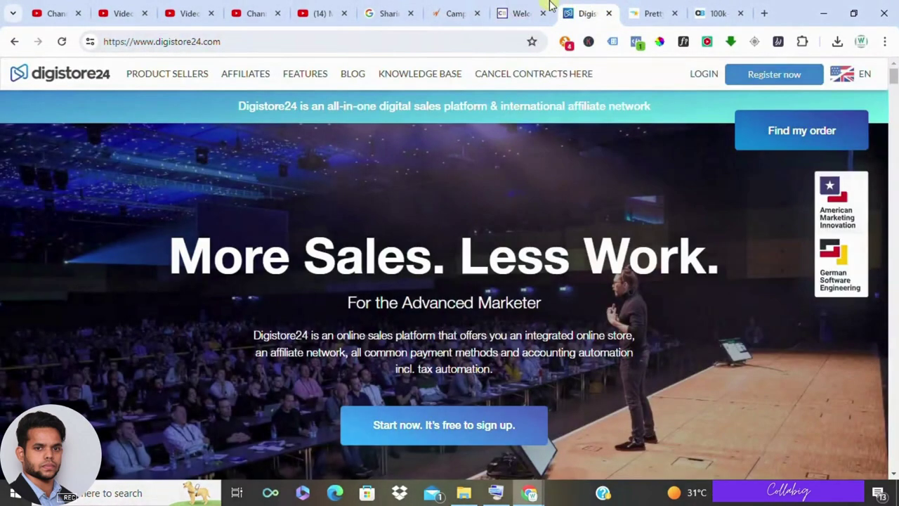
click(464, 11)
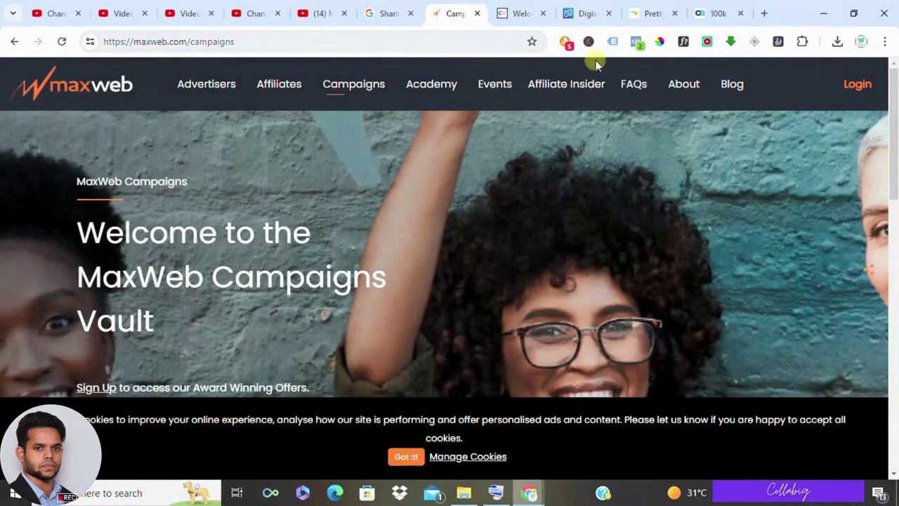
click(641, 10)
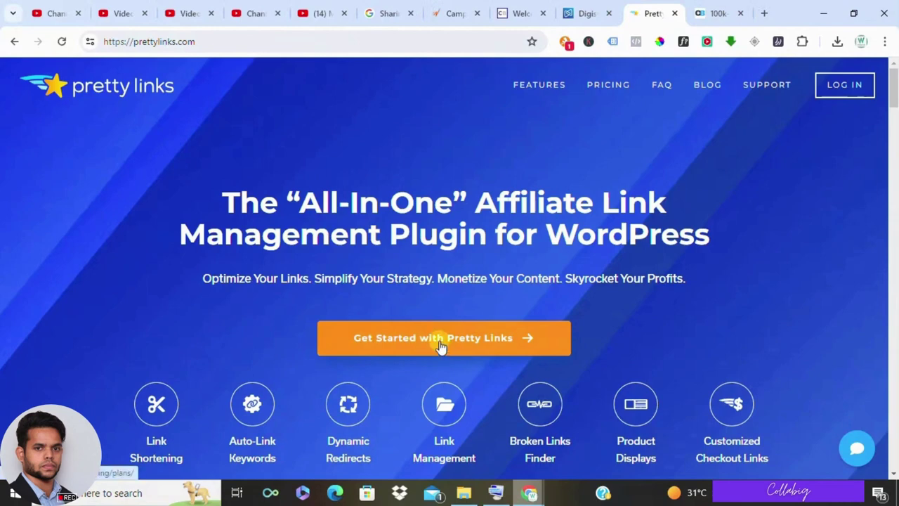
- Show the prettylinks.com address, then display the collabig 100k-method landing page
click(161, 41)
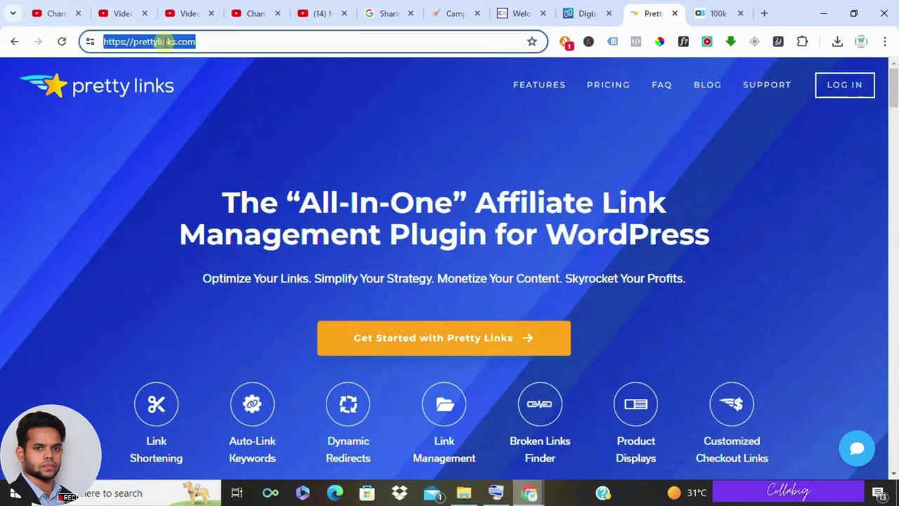
click(106, 133)
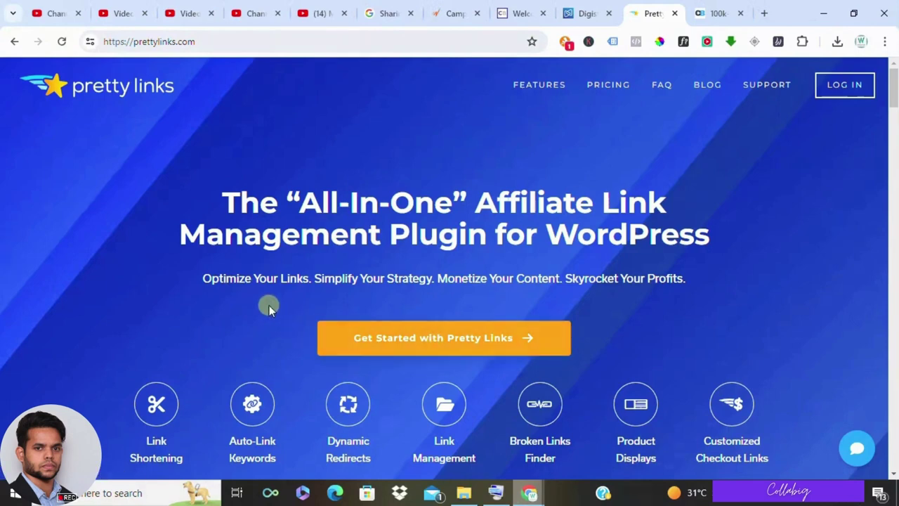
mouse_move(716, 5)
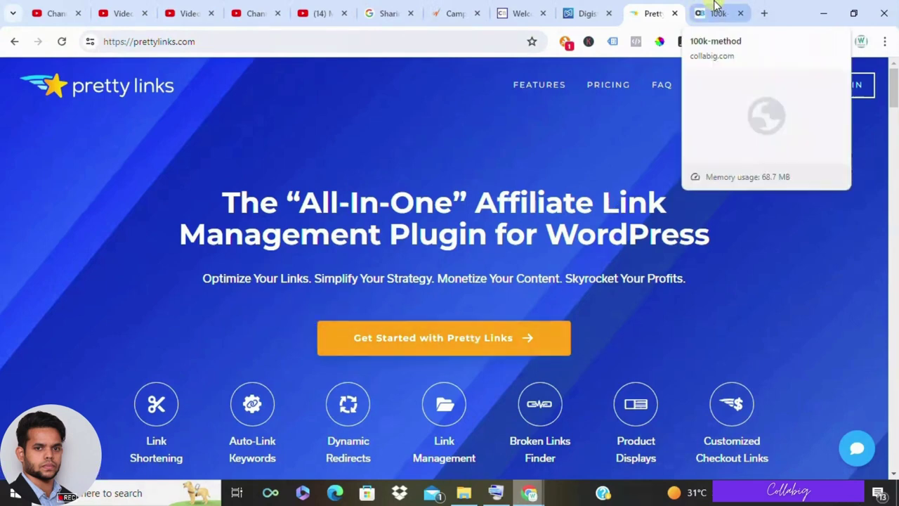
click(716, 5)
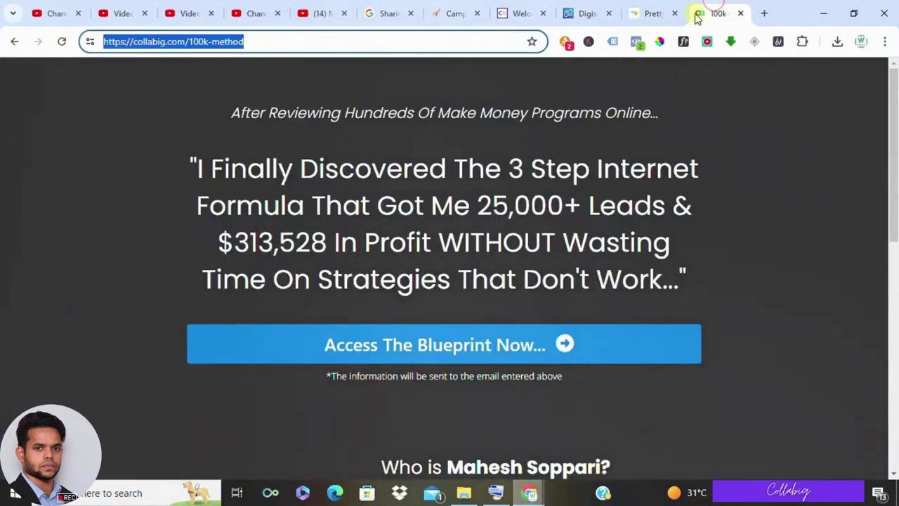
click(305, 36)
double_click(305, 36)
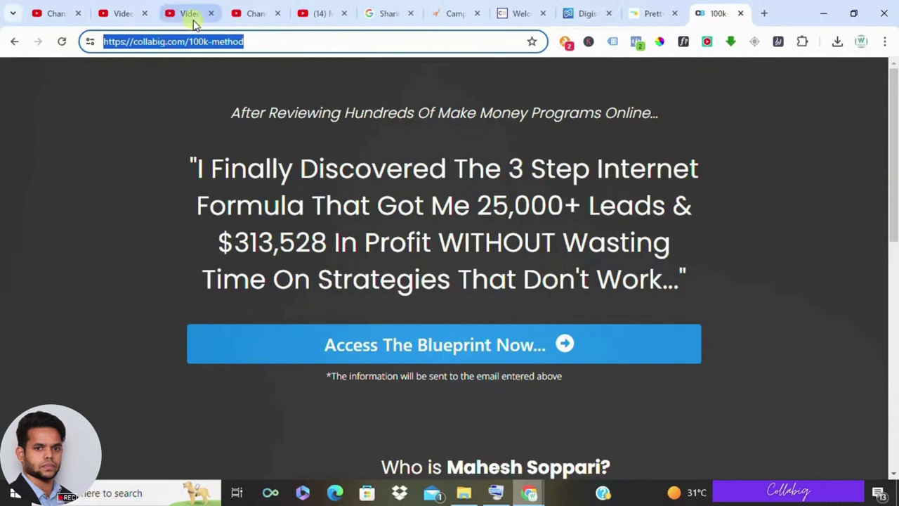
click(407, 350)
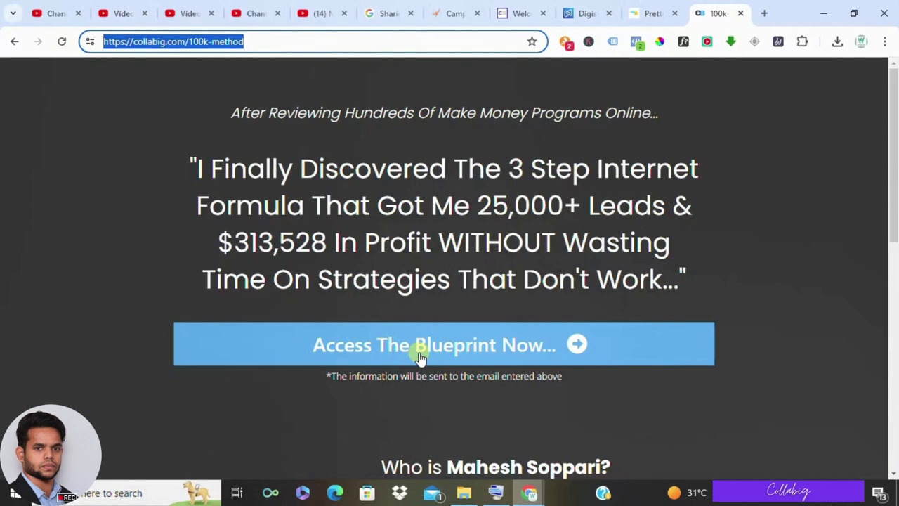
click(184, 250)
drag(194, 239, 341, 242)
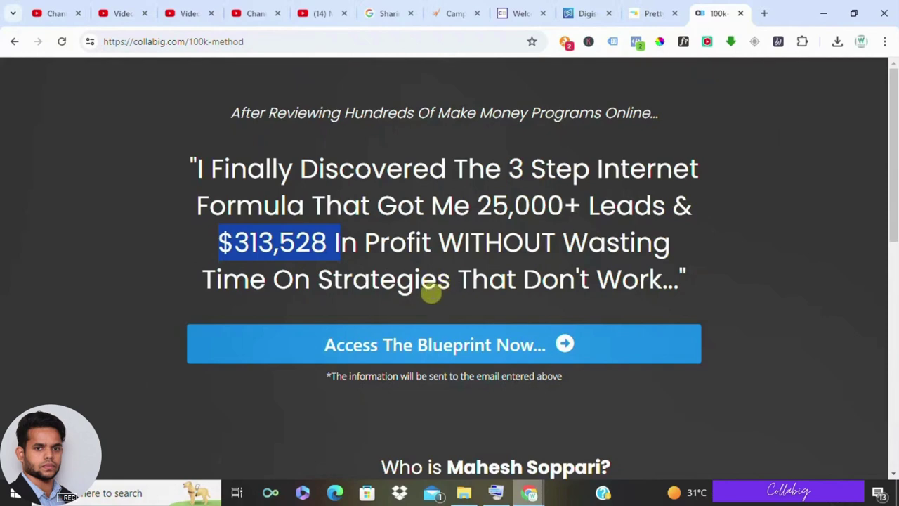
click(165, 247)
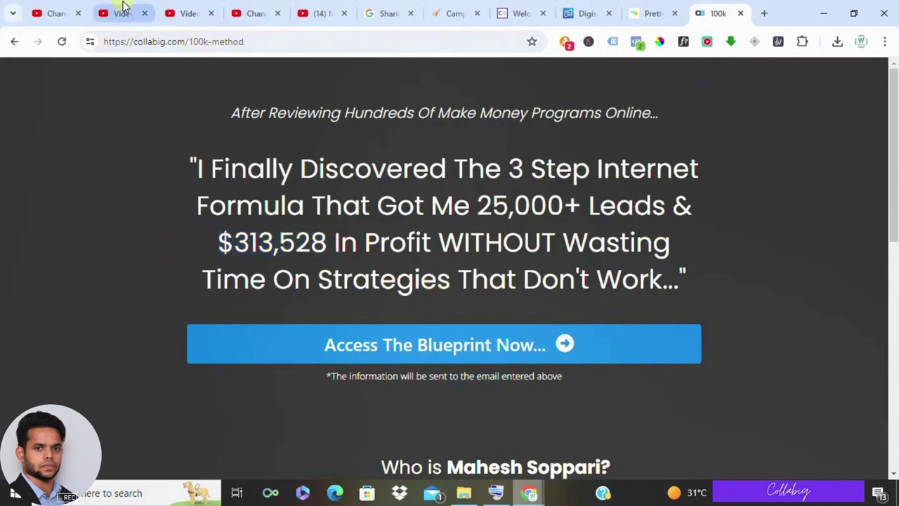
- Scroll the Pinterest video's description to show the pasted collabig 100k-method link
click(121, 7)
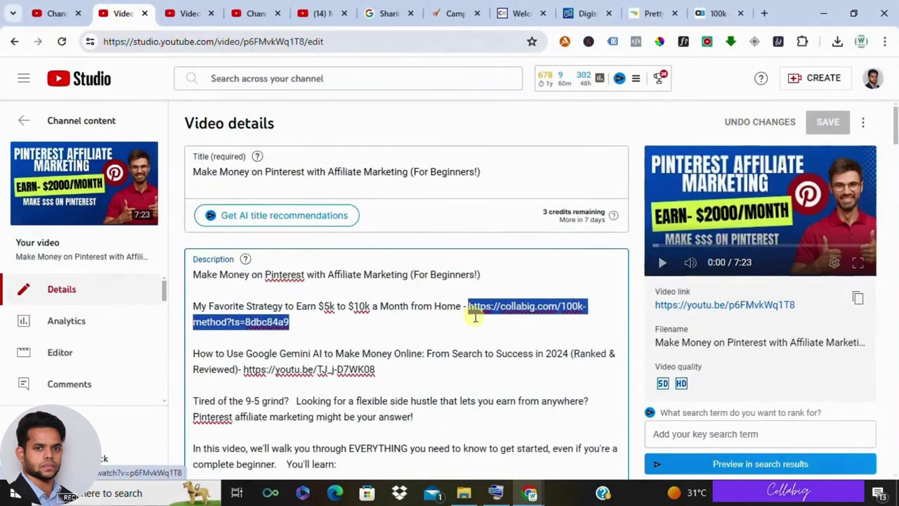
scroll(245, 326, down, 2)
scroll(251, 321, up, 2)
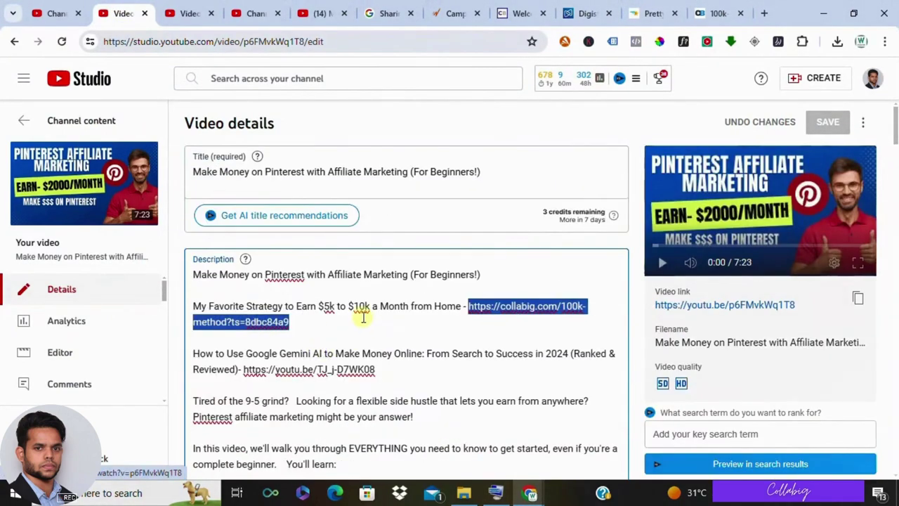
scroll(401, 316, down, 1)
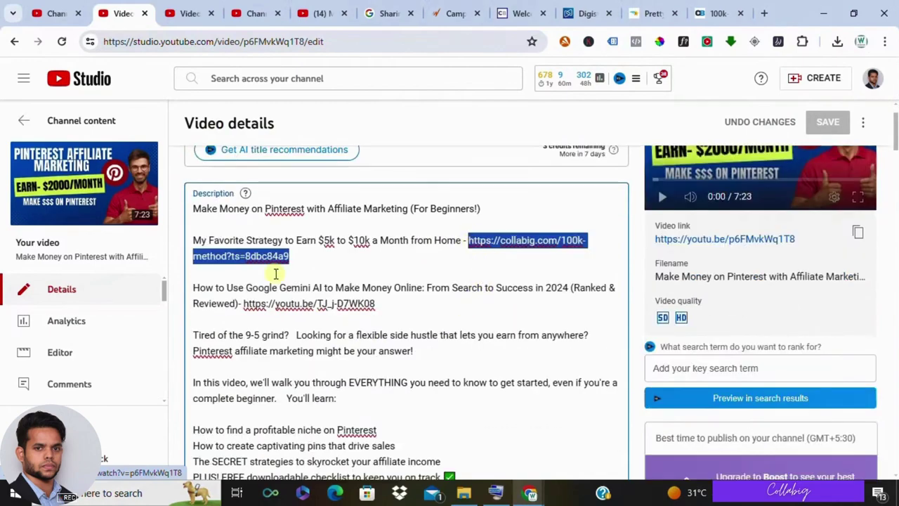
scroll(478, 292, down, 8)
scroll(352, 323, down, 5)
scroll(271, 261, up, 15)
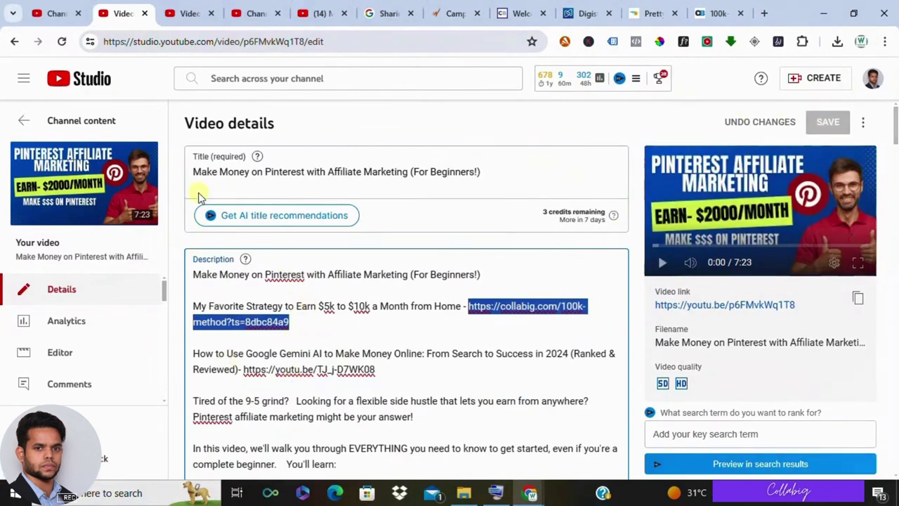
click(184, 10)
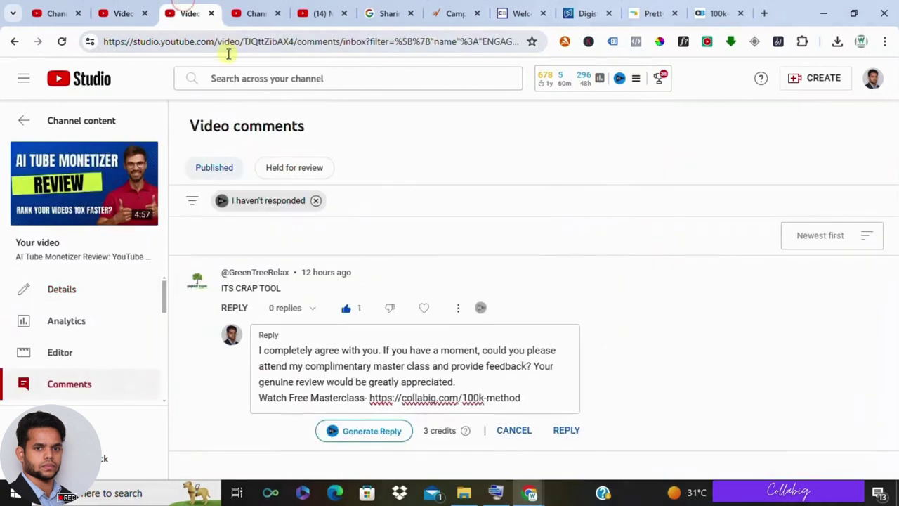
- Post the masterclass-link reply and pin the AI Tube Monetizer comment
click(570, 432)
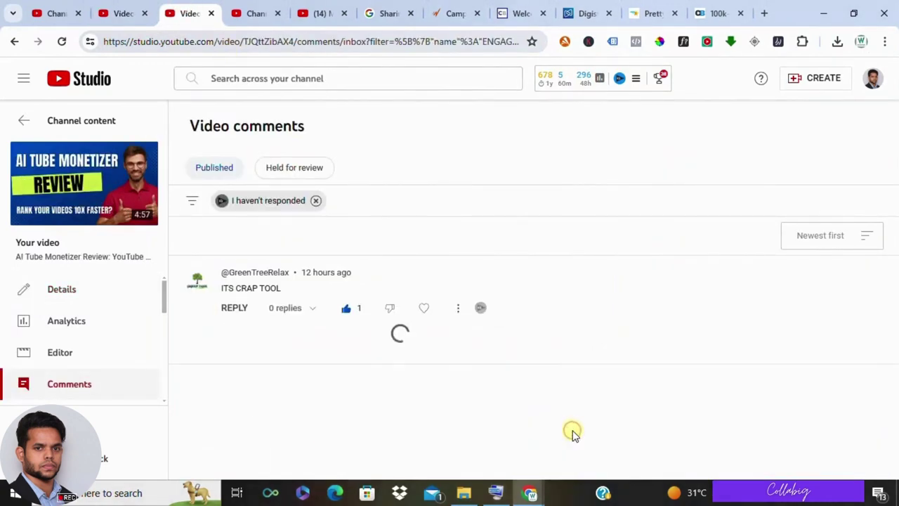
click(458, 308)
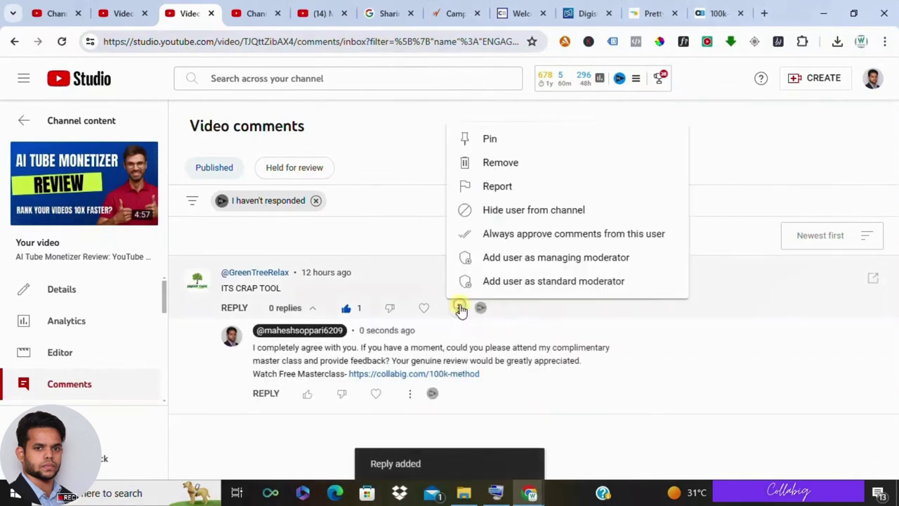
click(491, 142)
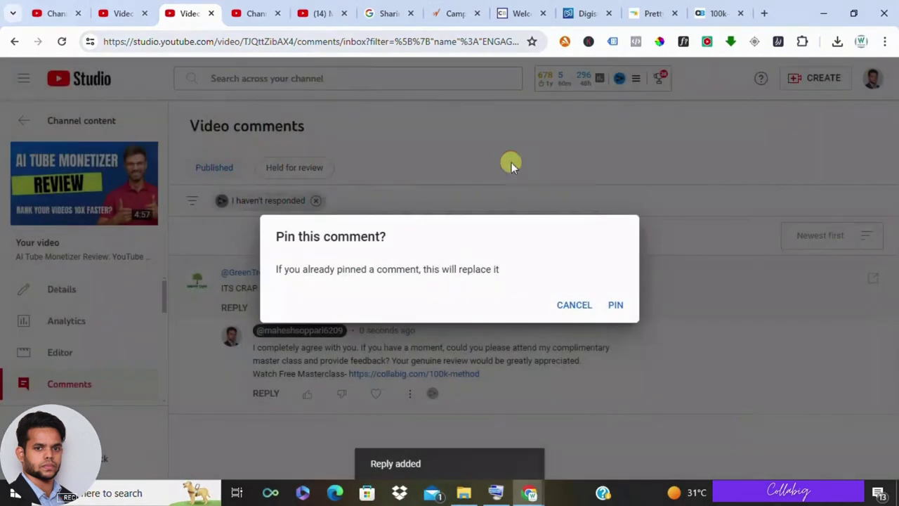
click(614, 305)
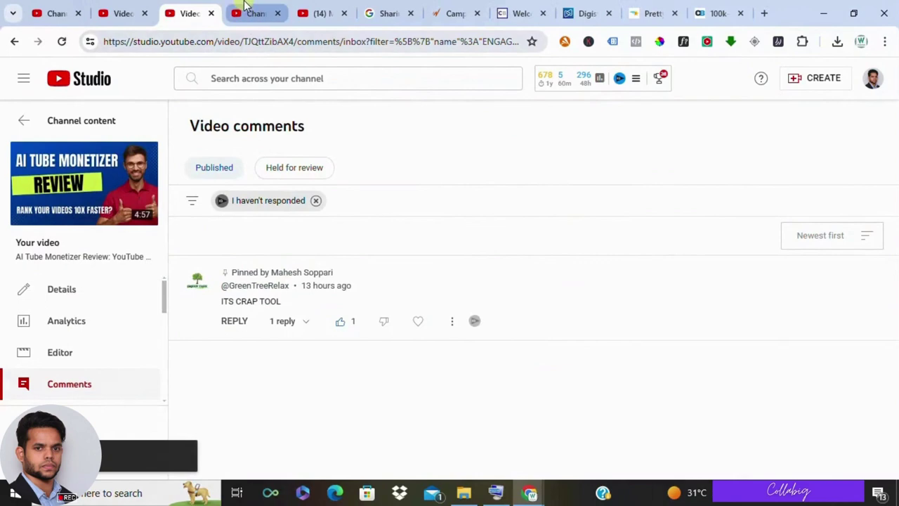
- Move from the channel Basic info page to the channel's Community tab
click(243, 14)
click(319, 14)
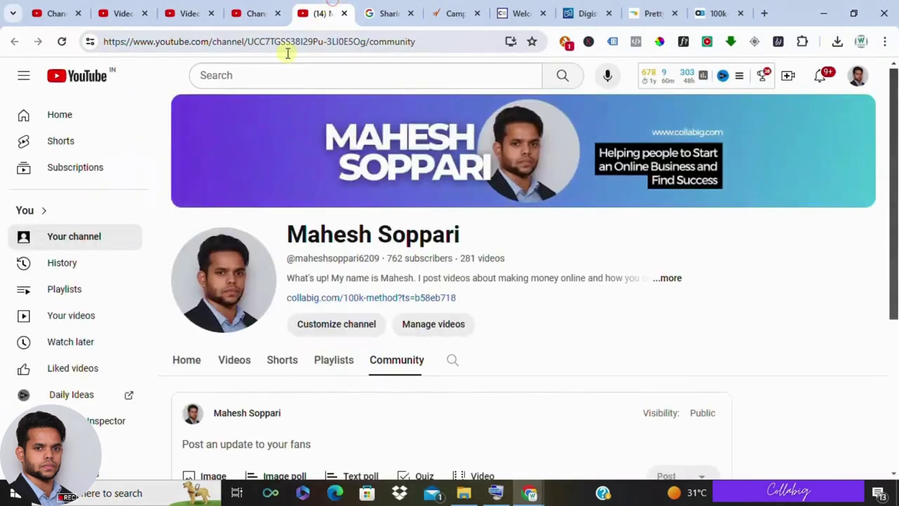
scroll(366, 342, down, 3)
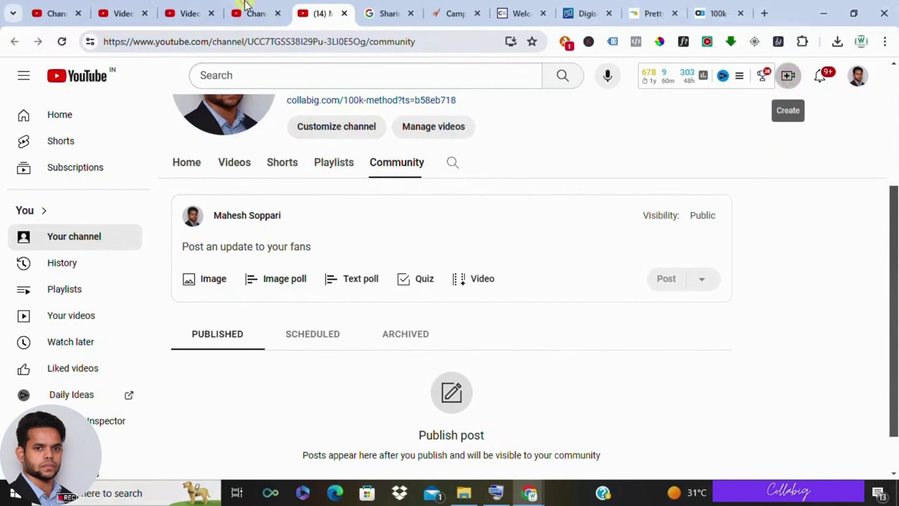
- Review the Grab My 6 Figure Training! channel link, then return to the 100k-method page
click(257, 13)
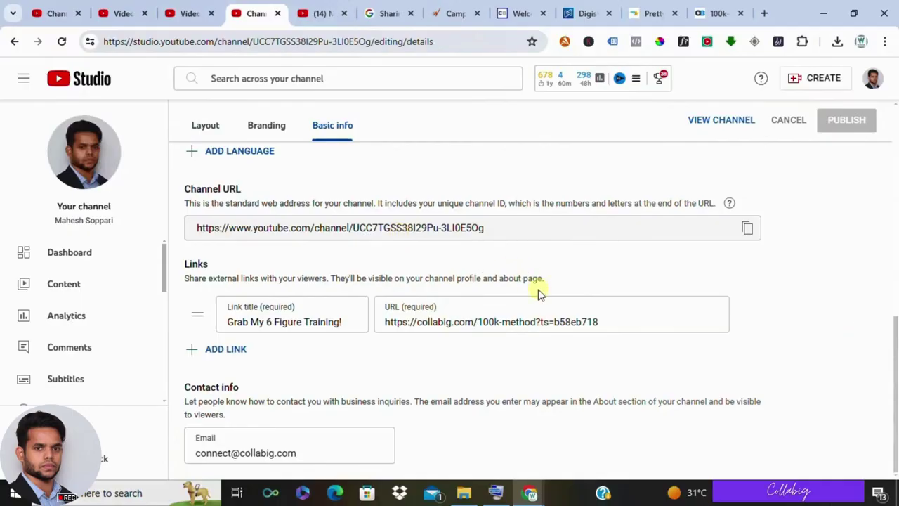
click(717, 13)
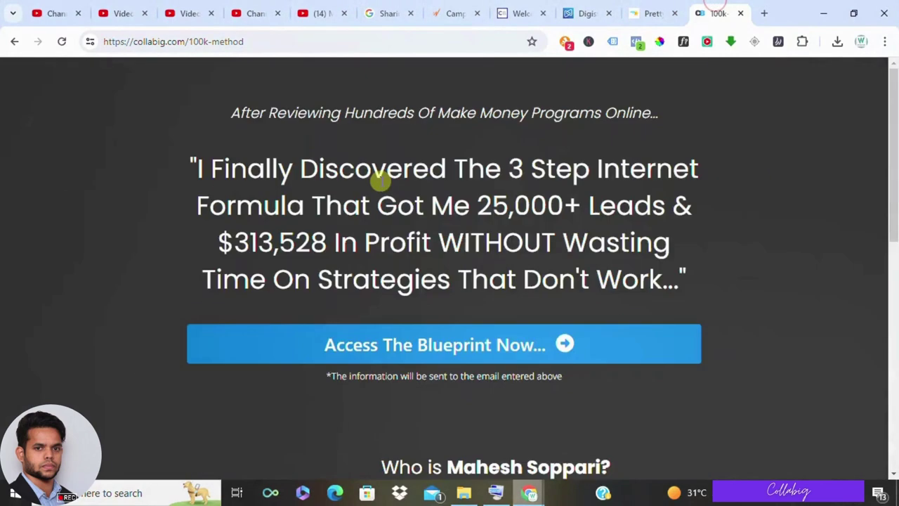